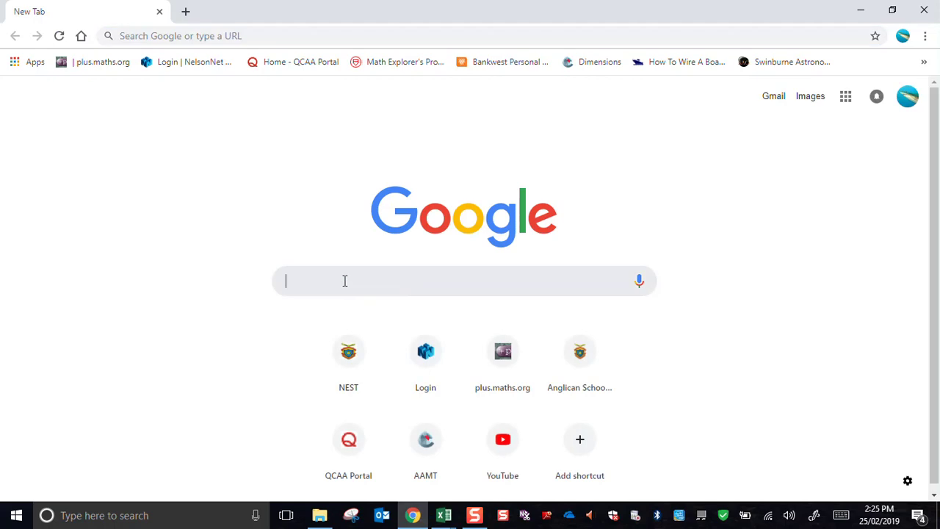
Search Google for 'desmos'.
type("desmos")
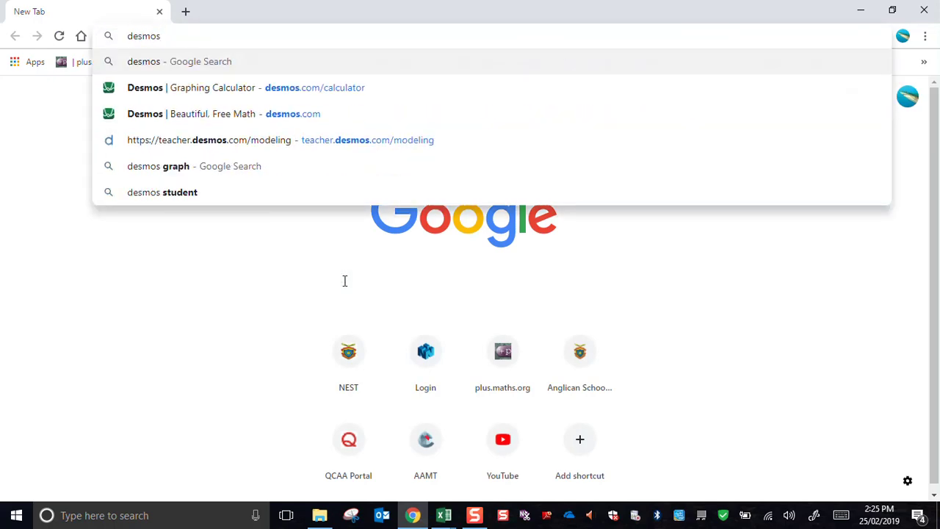
key("Return")
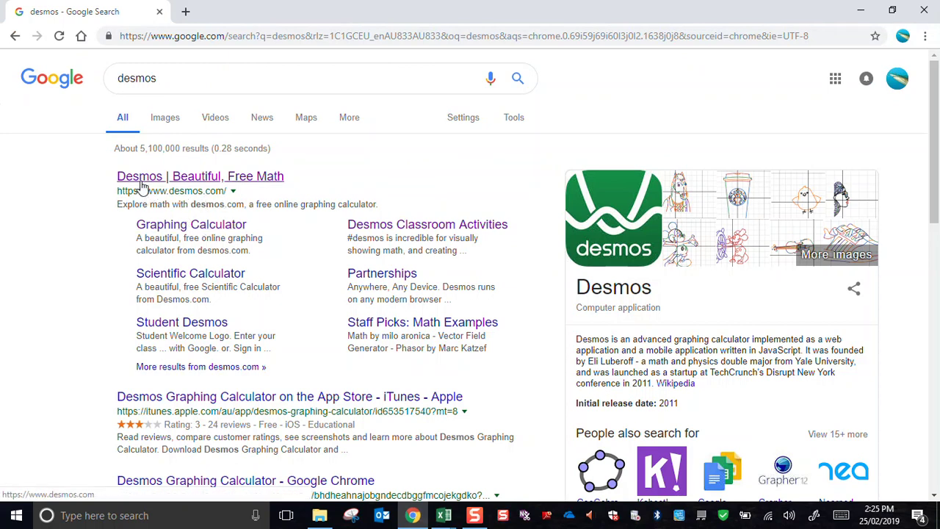
Open the Desmos site and start a blank Untitled Graph.
left_click(143, 184)
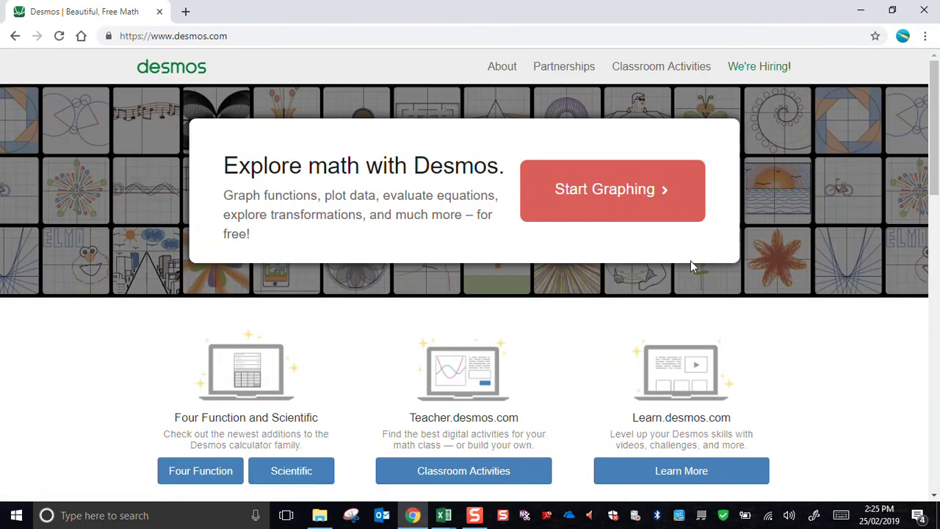
left_click(603, 199)
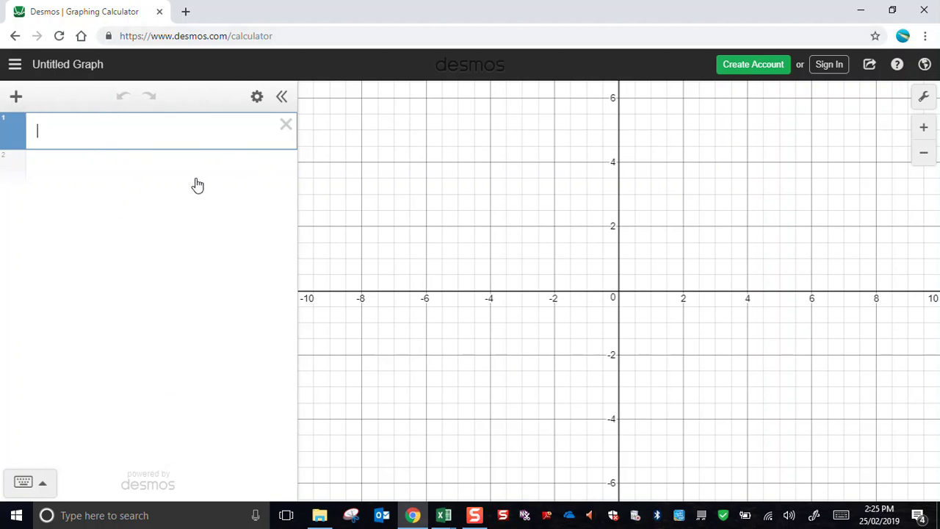
Paste the spreadsheet data as an x1, y1 table of five points.
left_click(17, 96)
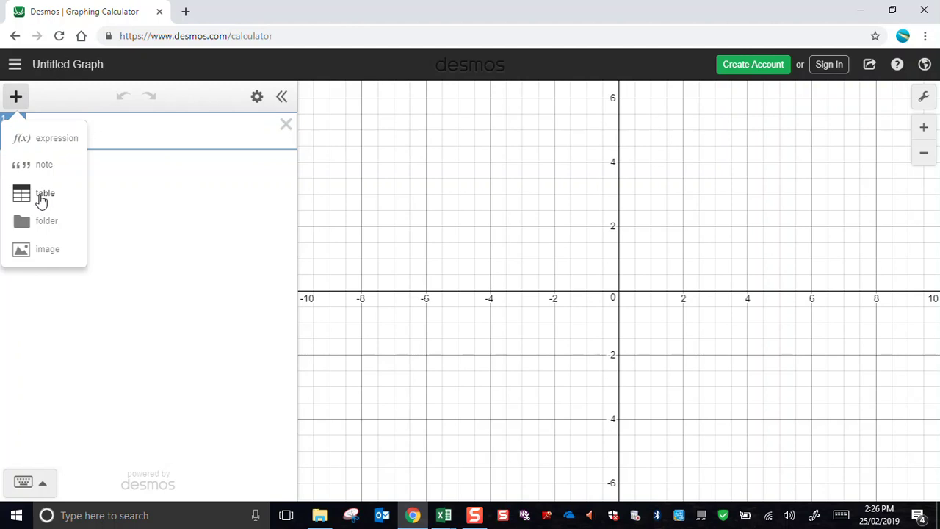
left_click(16, 97)
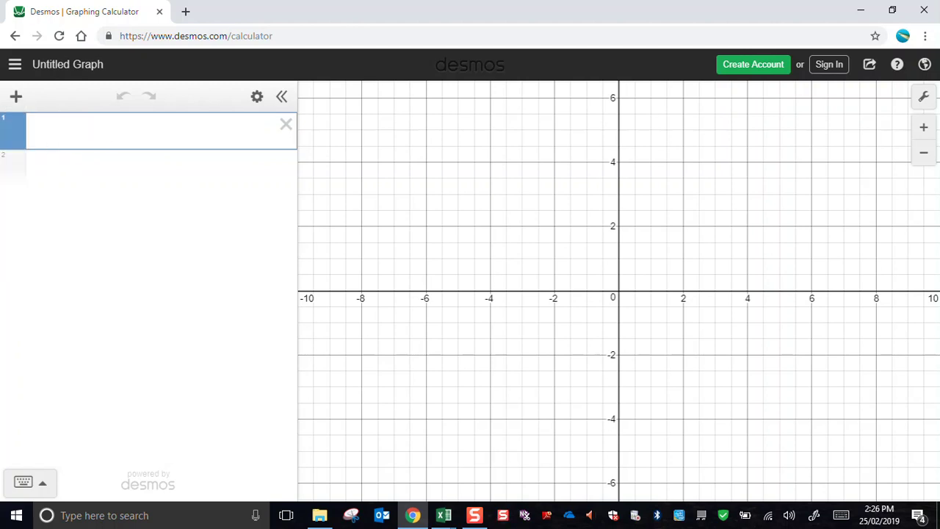
key("alt+Tab")
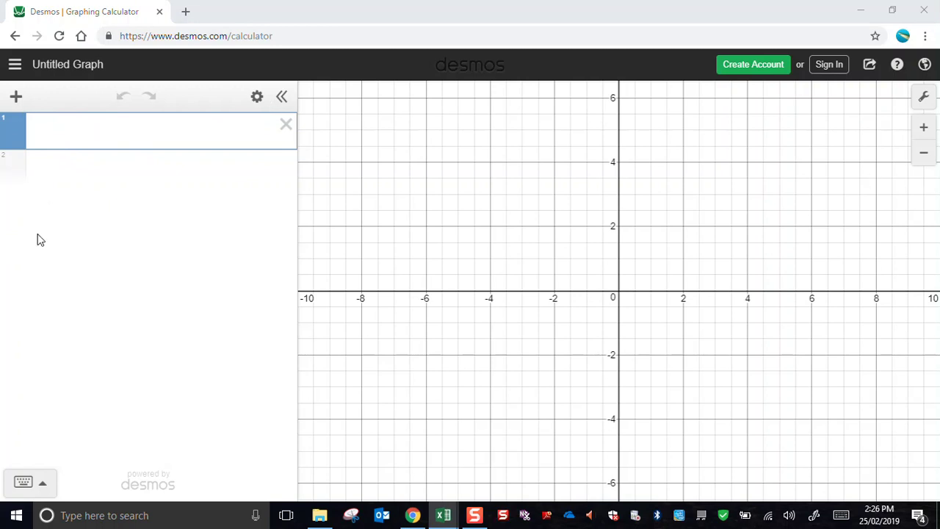
left_click(84, 146)
type("1\t3 2\t5.1 3\t6 4\t5.2 5\t2.9")
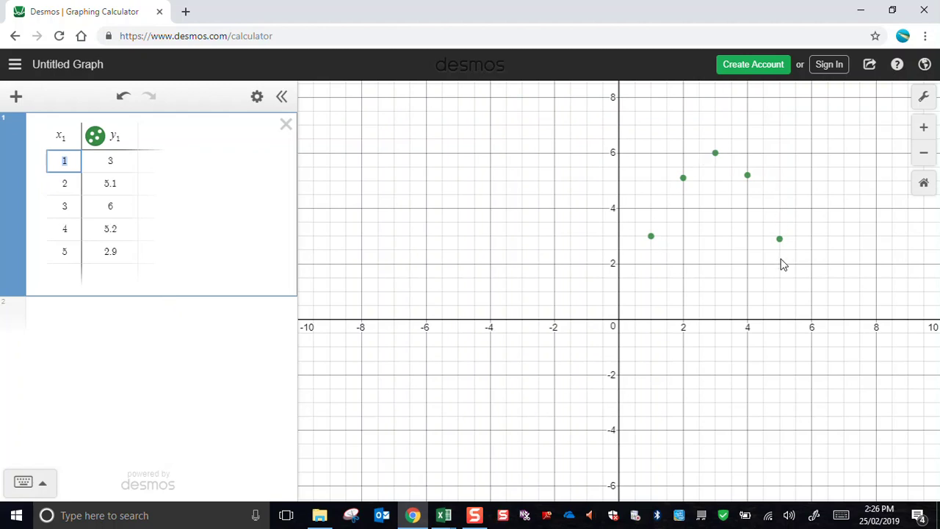
Pan and zoom the graph to frame points (1,3) through (5,2.9).
left_click(757, 271)
left_click_drag(754, 264, 605, 300)
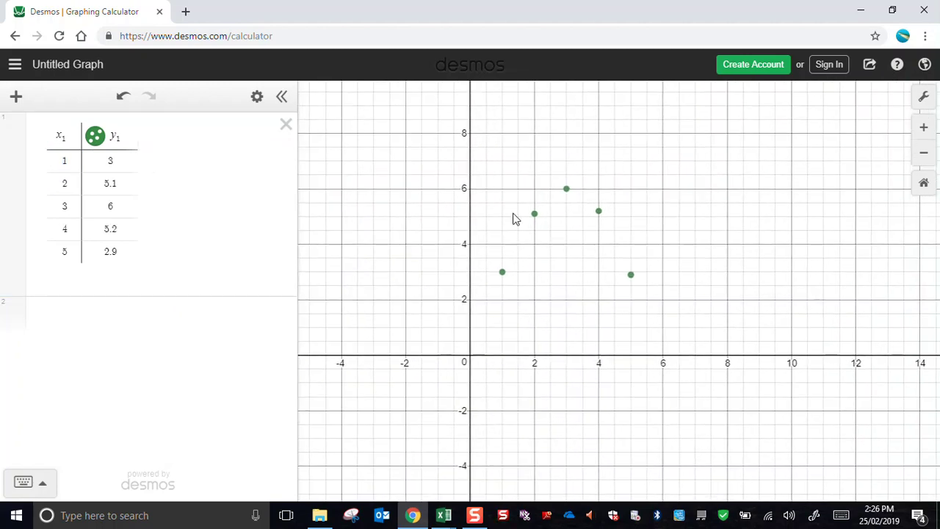
left_click(924, 127)
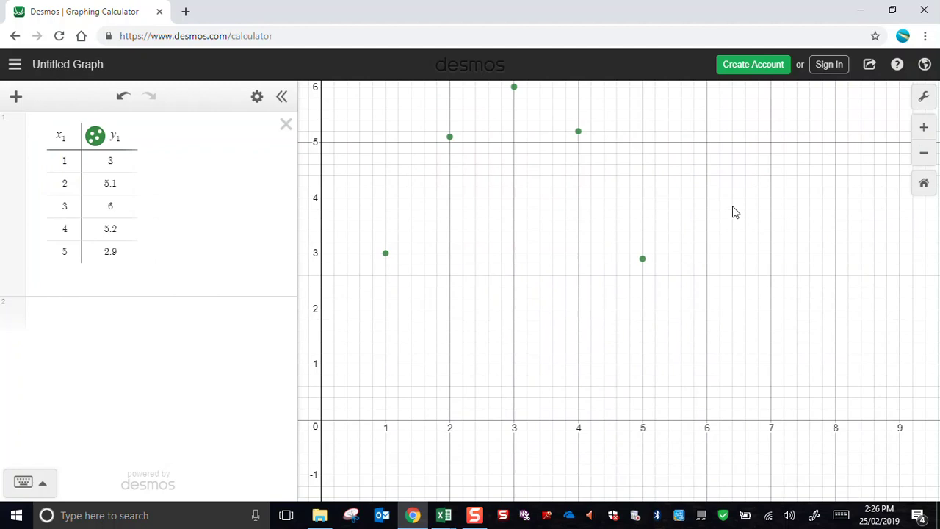
left_click_drag(739, 164, 805, 213)
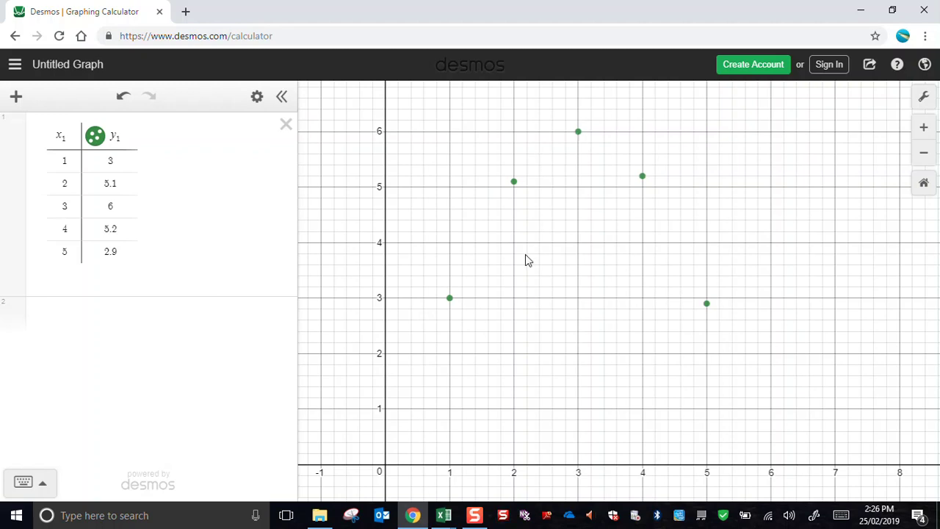
Enter the regression y_1~a(x_1-h)^2+k above the table, getting R² = 0.998.
left_click(15, 98)
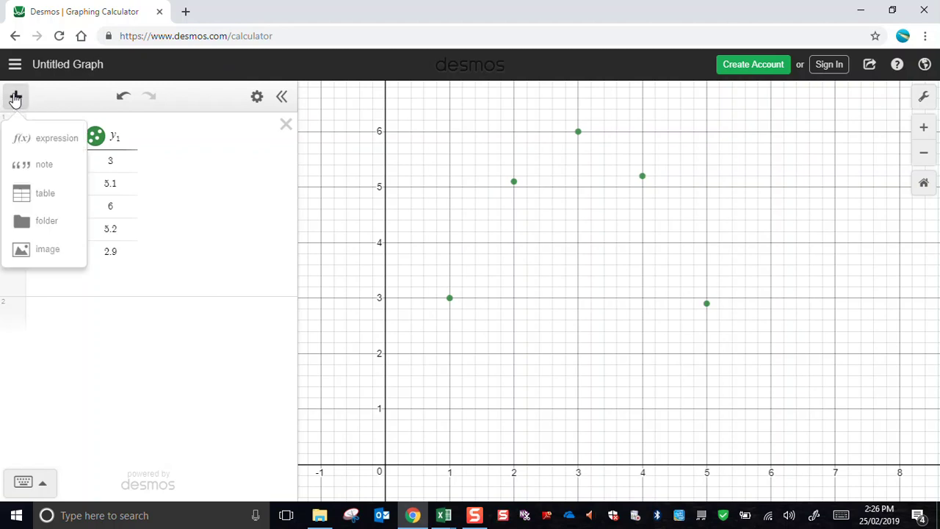
left_click(38, 139)
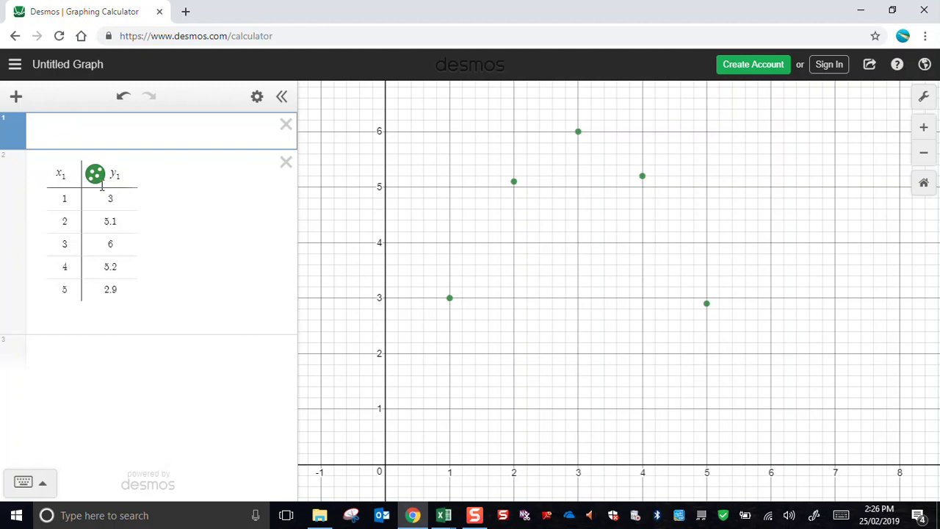
type("y_1")
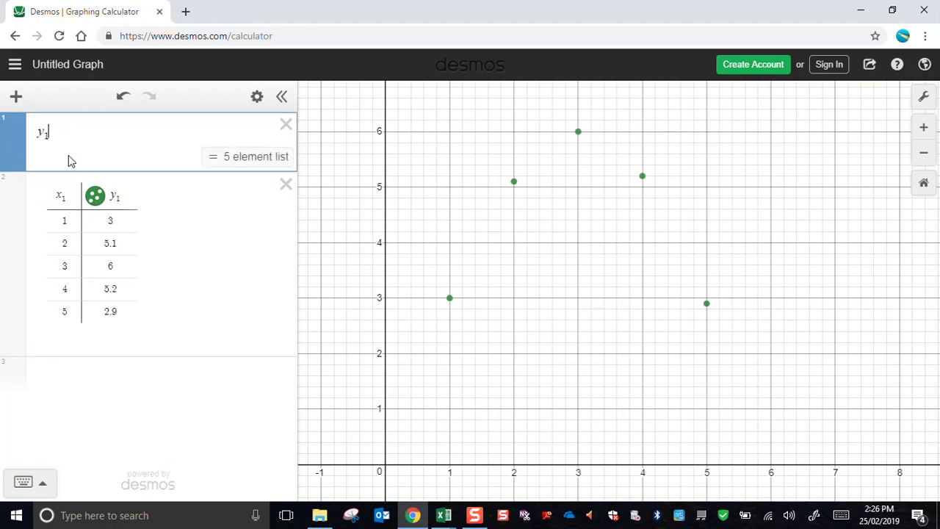
type("~")
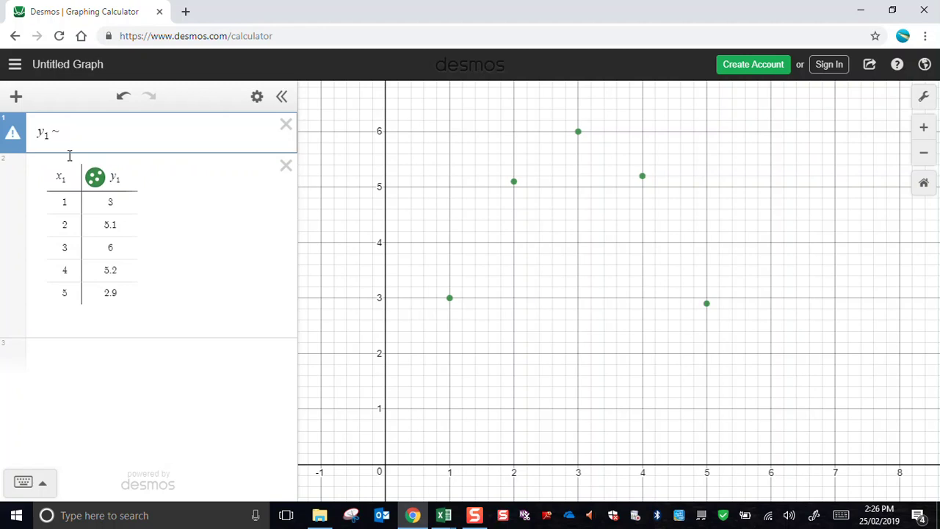
type("a(")
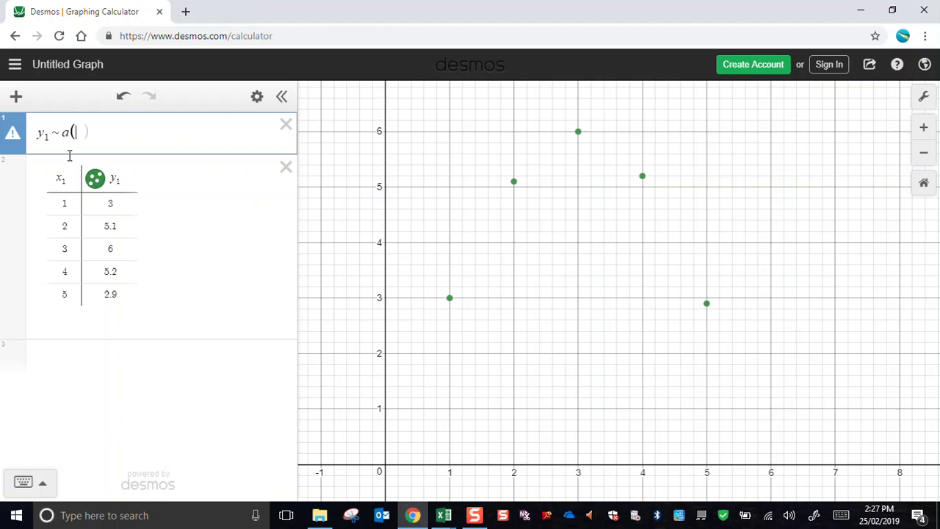
type("x_1-h)")
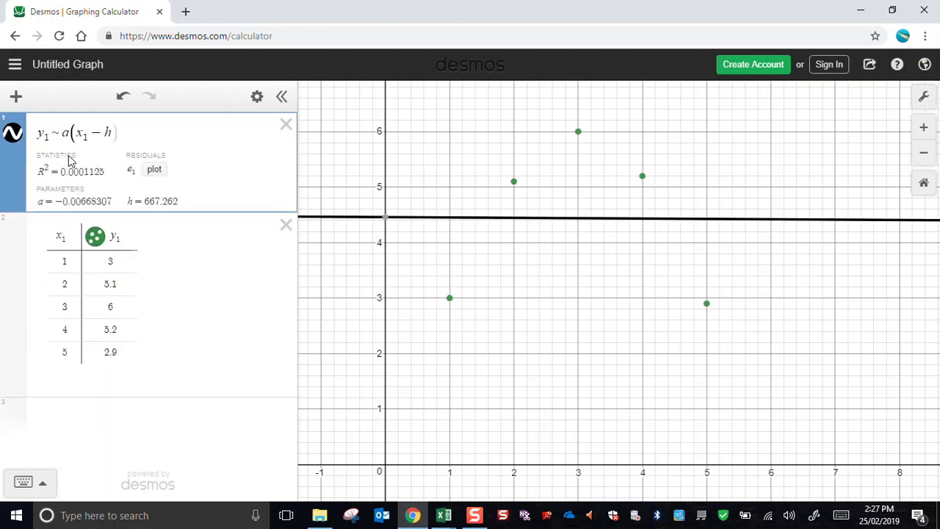
type("^2")
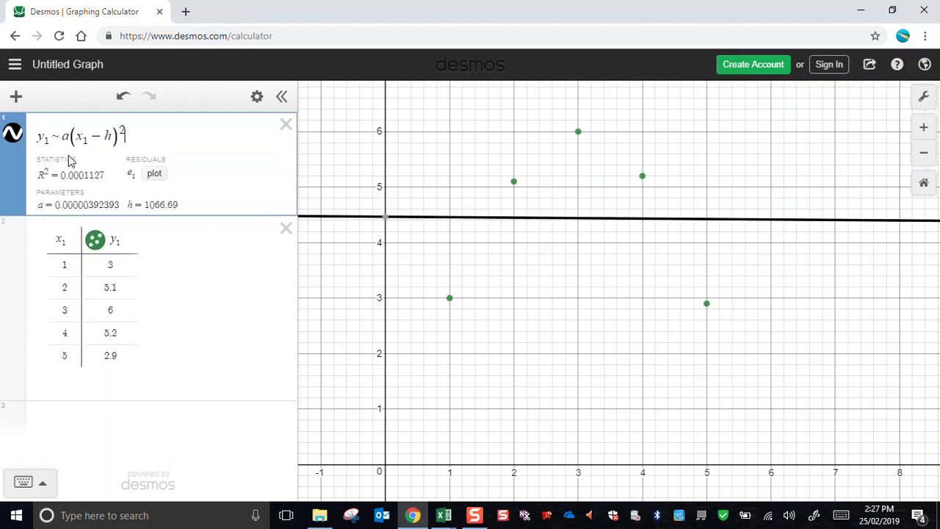
key("Right")
type("+k")
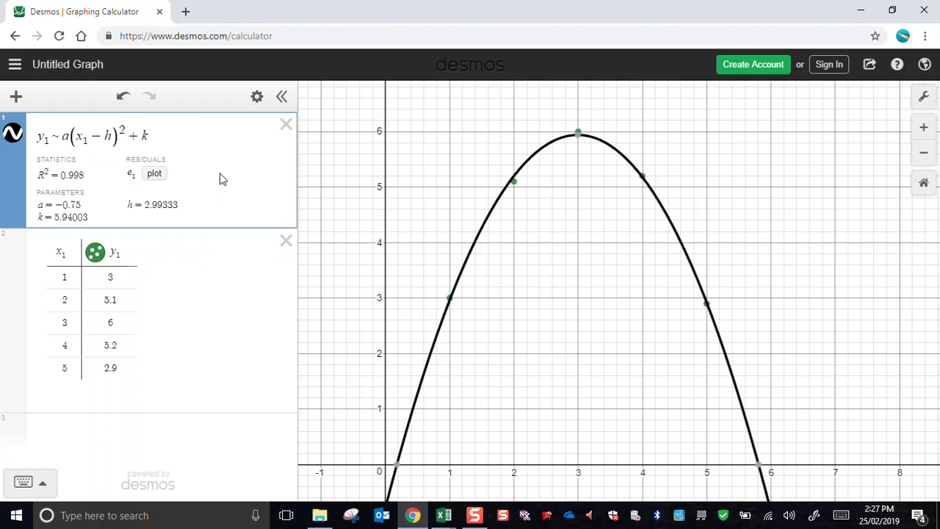
key("Return")
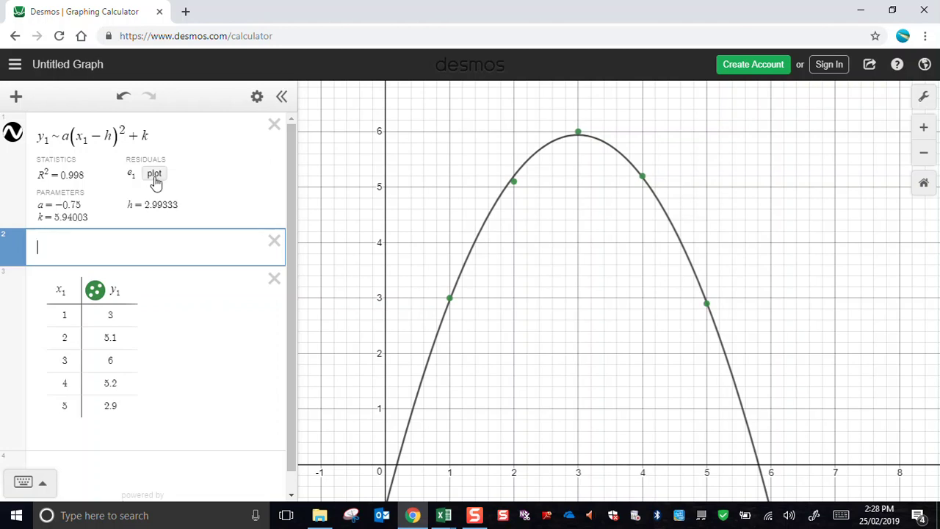
Plot the regression residuals as column e1 and delete the empty expression line.
left_click(155, 175)
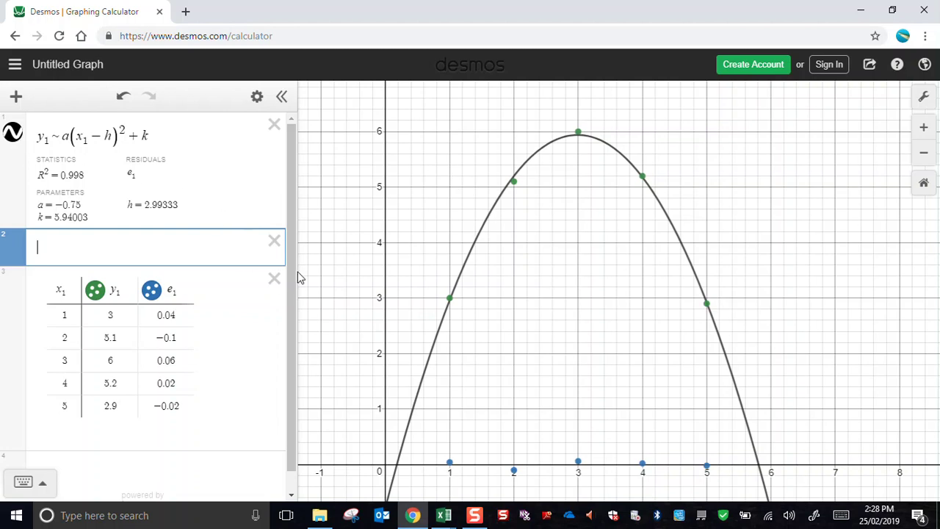
left_click(274, 241)
left_click(177, 135)
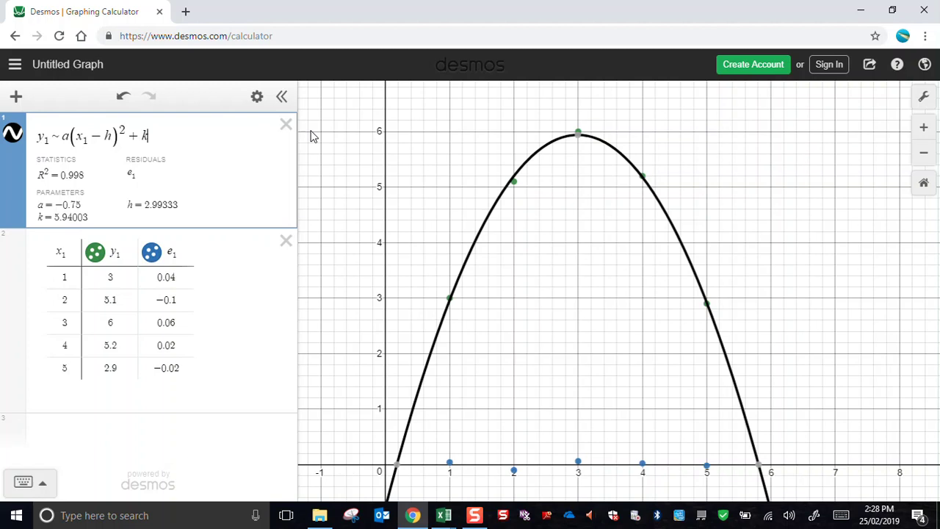
Delete the vertex-form fit and enter y_1~ax_1^2 + bx1 + c instead.
left_click(286, 125)
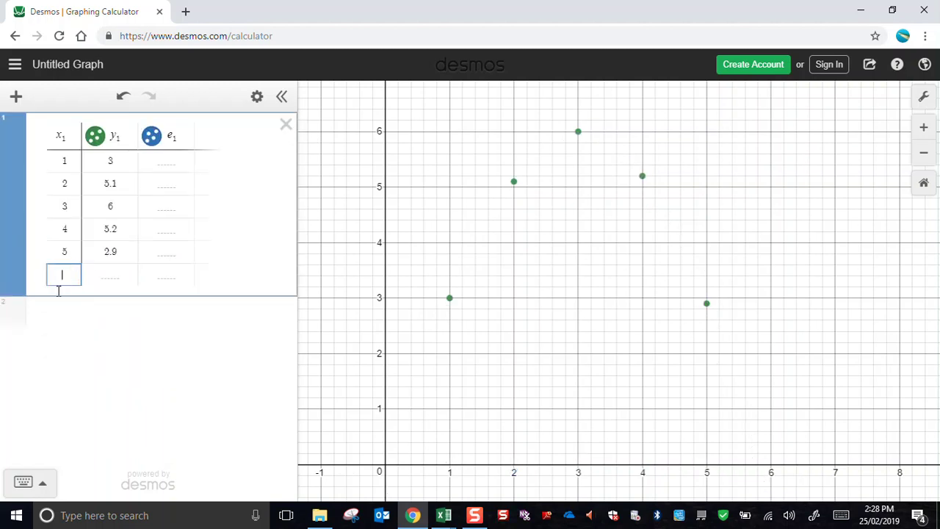
left_click(17, 97)
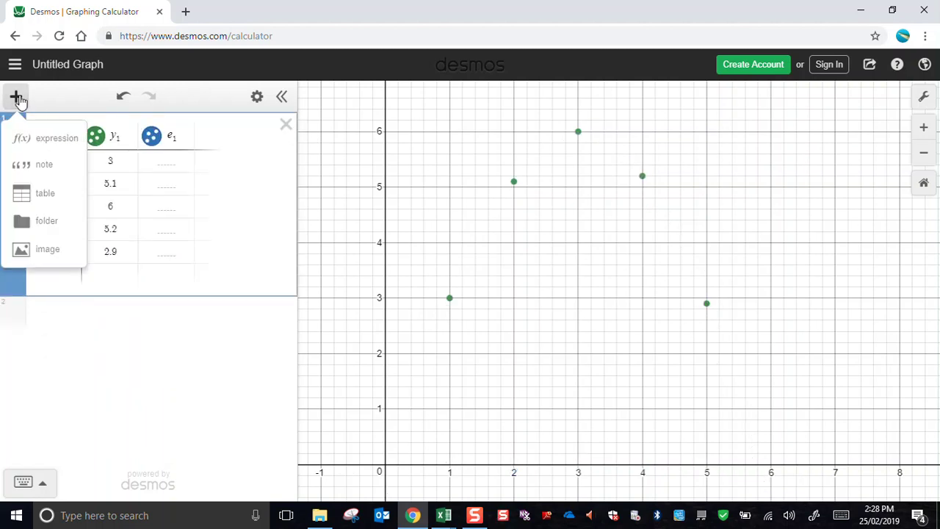
left_click(21, 137)
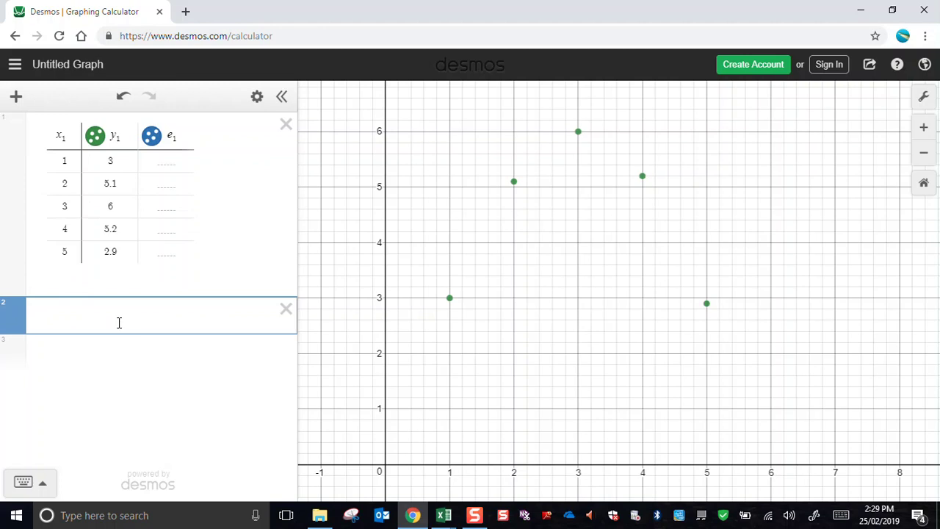
type("y_1")
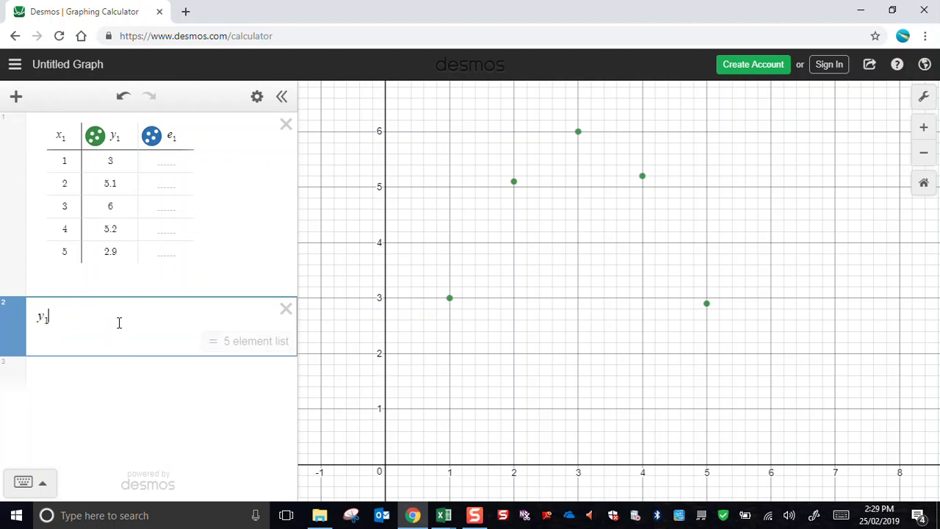
type("~")
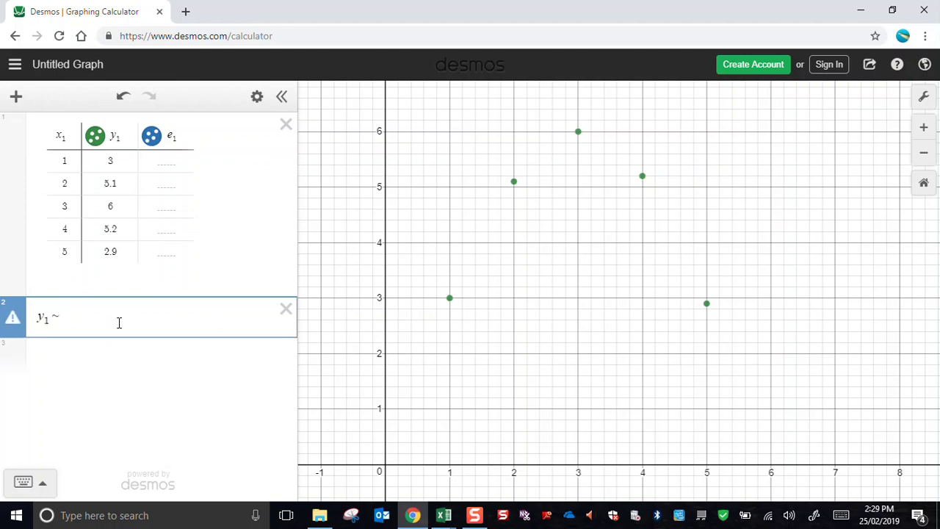
type("ax_1^2")
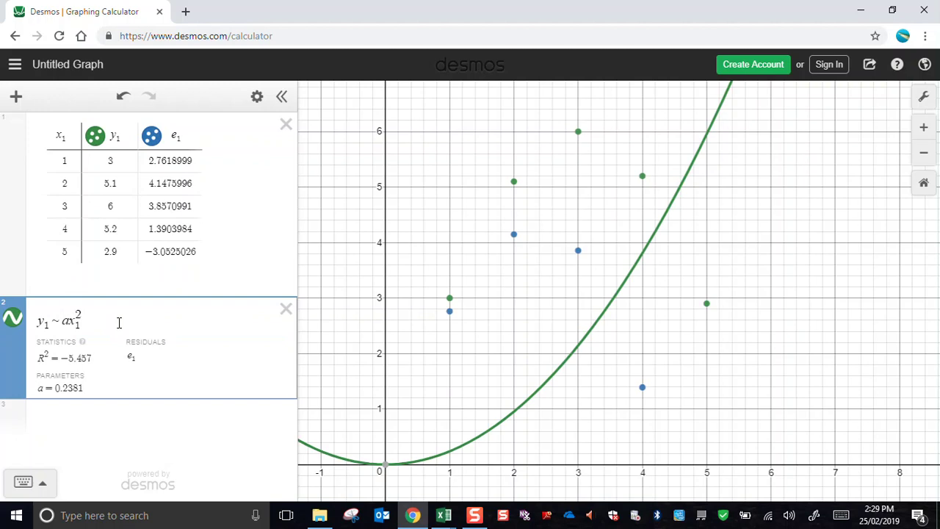
key("Right")
type("+ b")
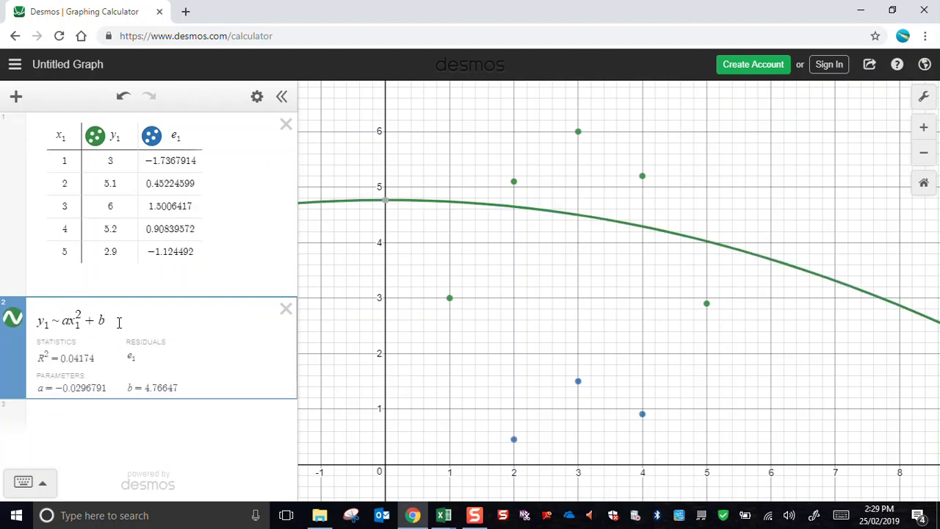
type("x1 ")
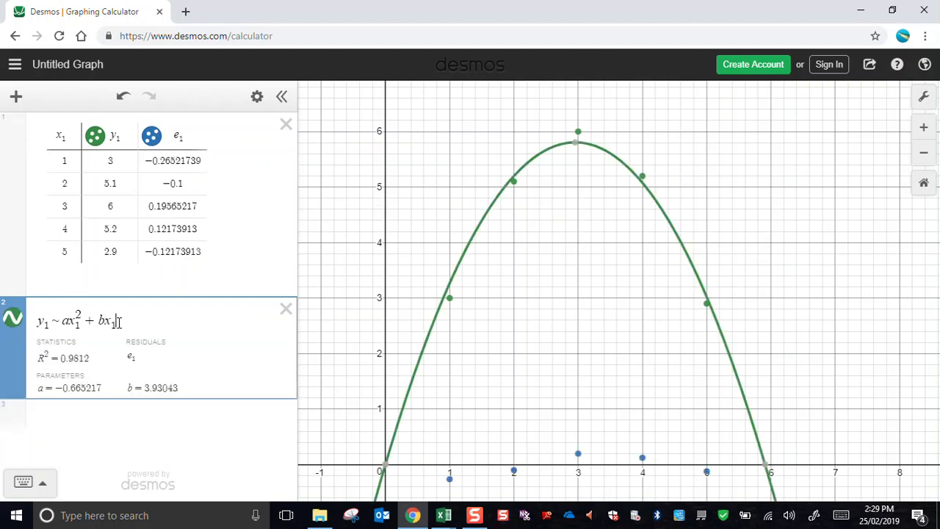
type("+ c")
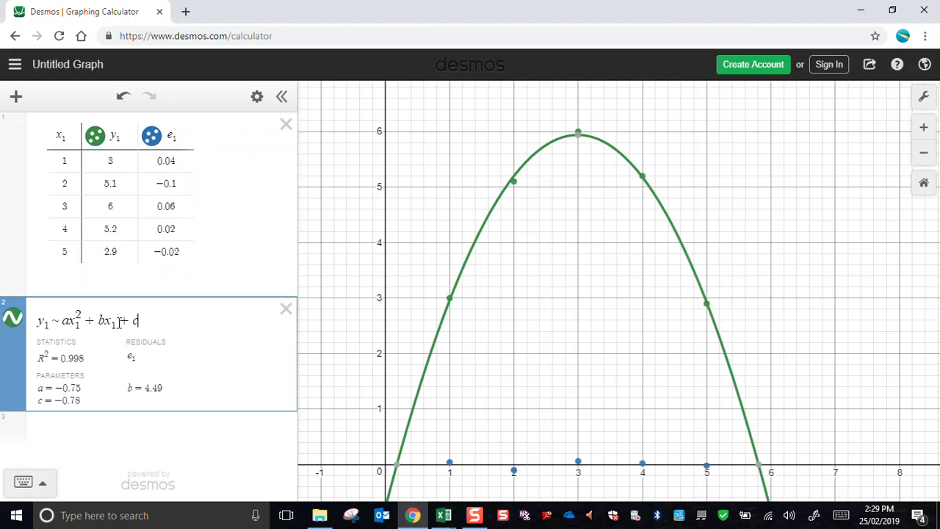